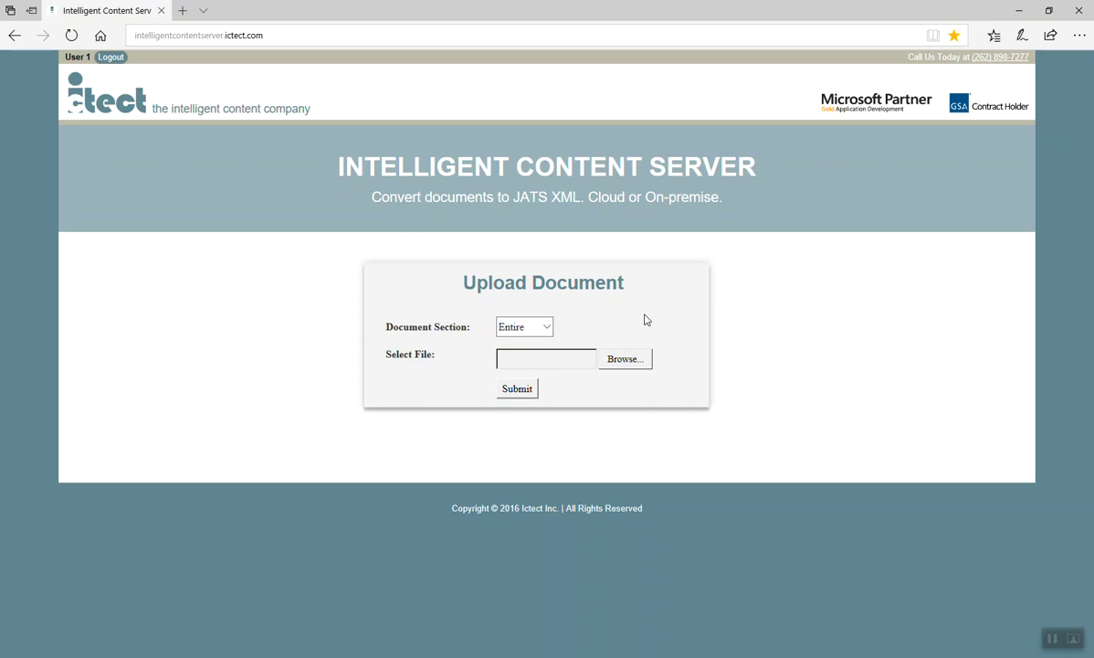
# - Show the Document Section options (Front, Body, Back, Entire, Front metadata) on the upload form
pyautogui.click(551, 331)
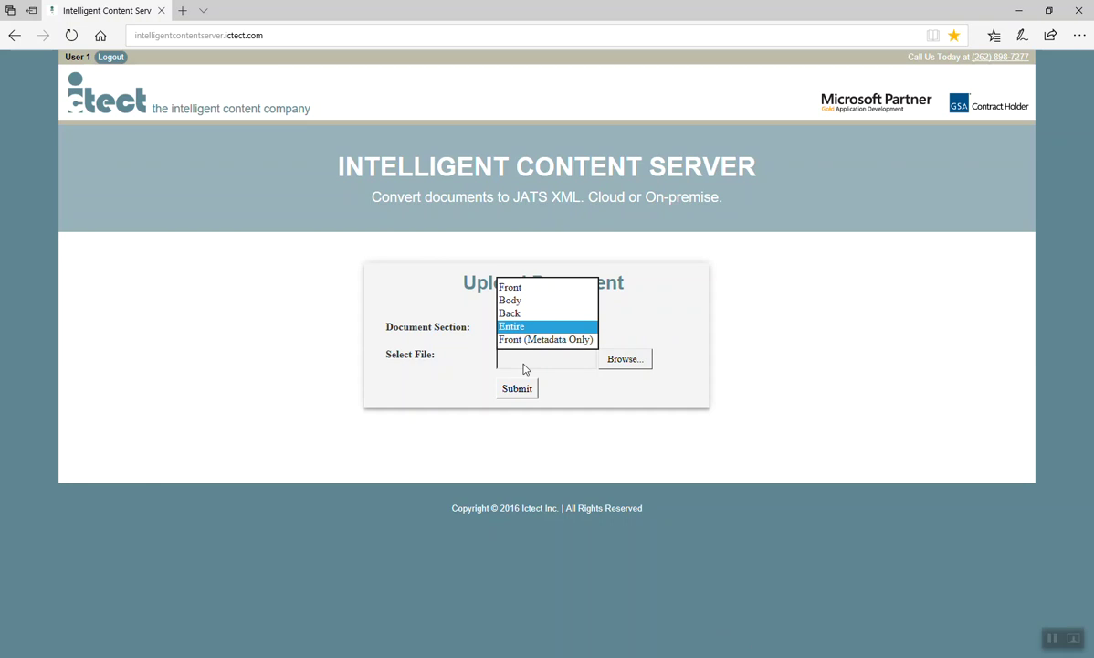
# - Upload Content Architecture Applications in Healthcare2.docx with section Entire and submit it for scanning
pyautogui.click(522, 365)
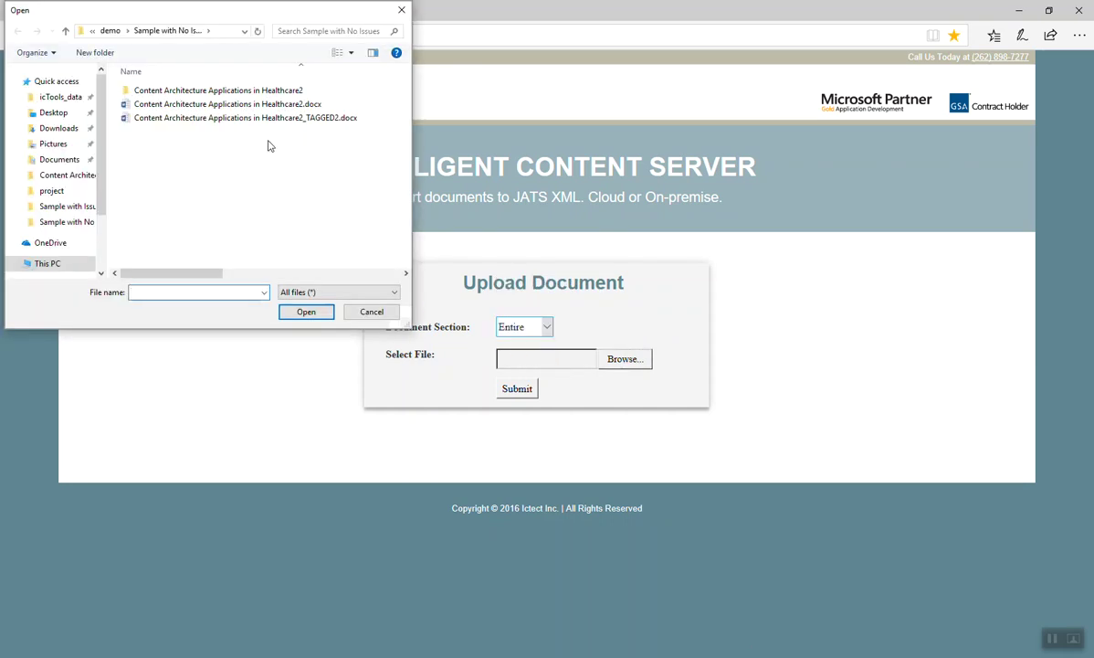
pyautogui.click(257, 104)
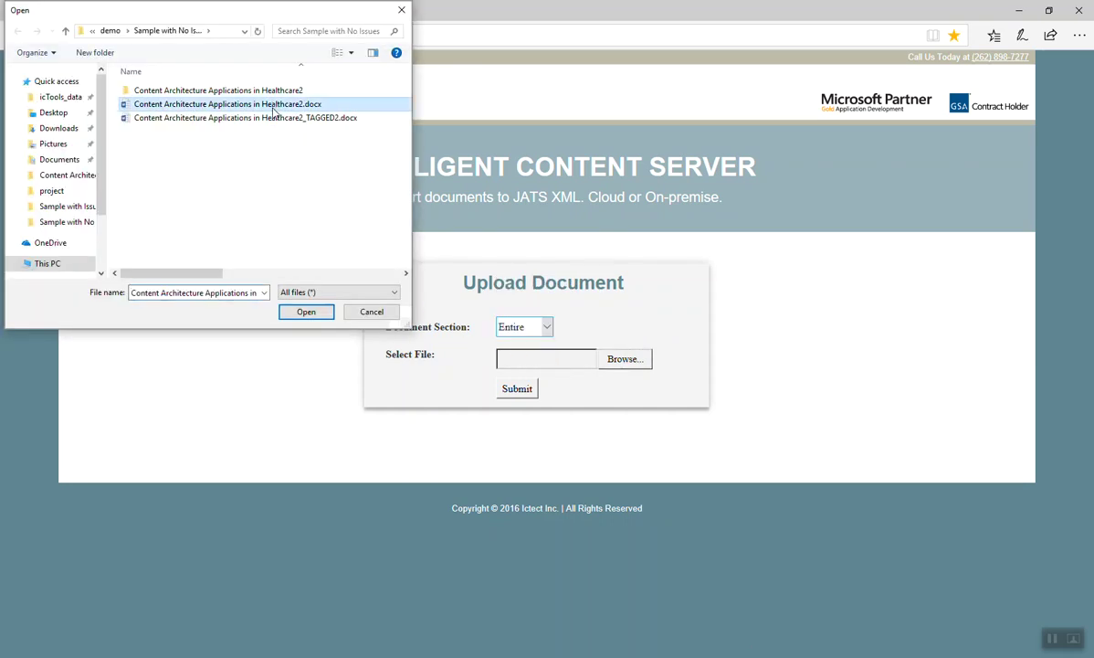
pyautogui.click(306, 314)
pyautogui.click(511, 390)
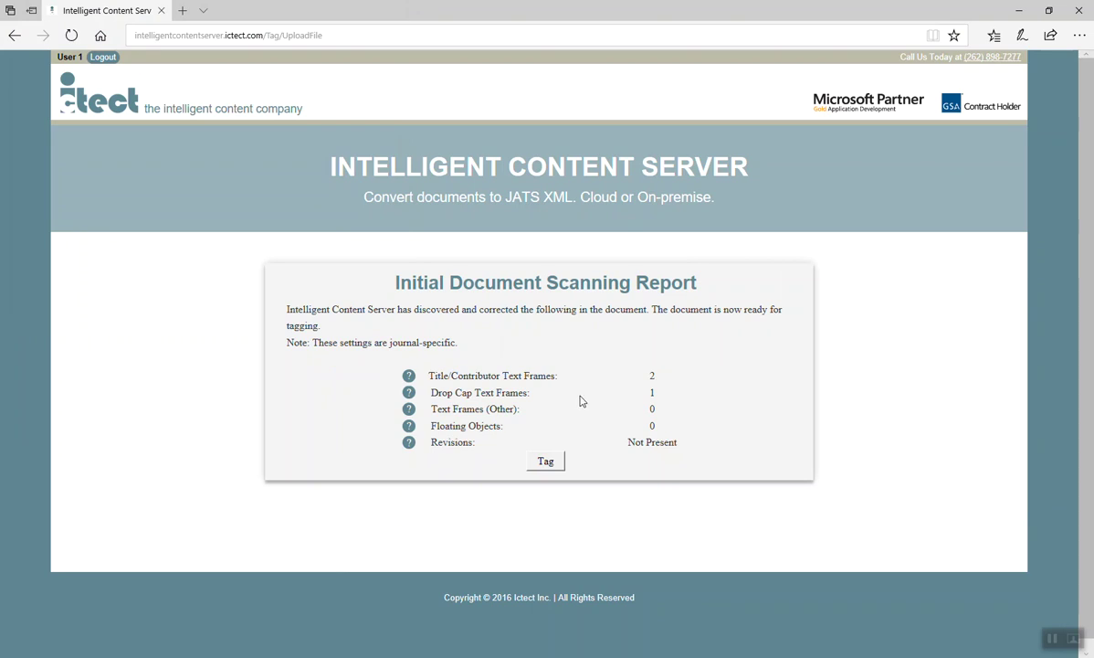
# - Tag the scanned article so Word opens it with its JATS structure tree
pyautogui.click(545, 464)
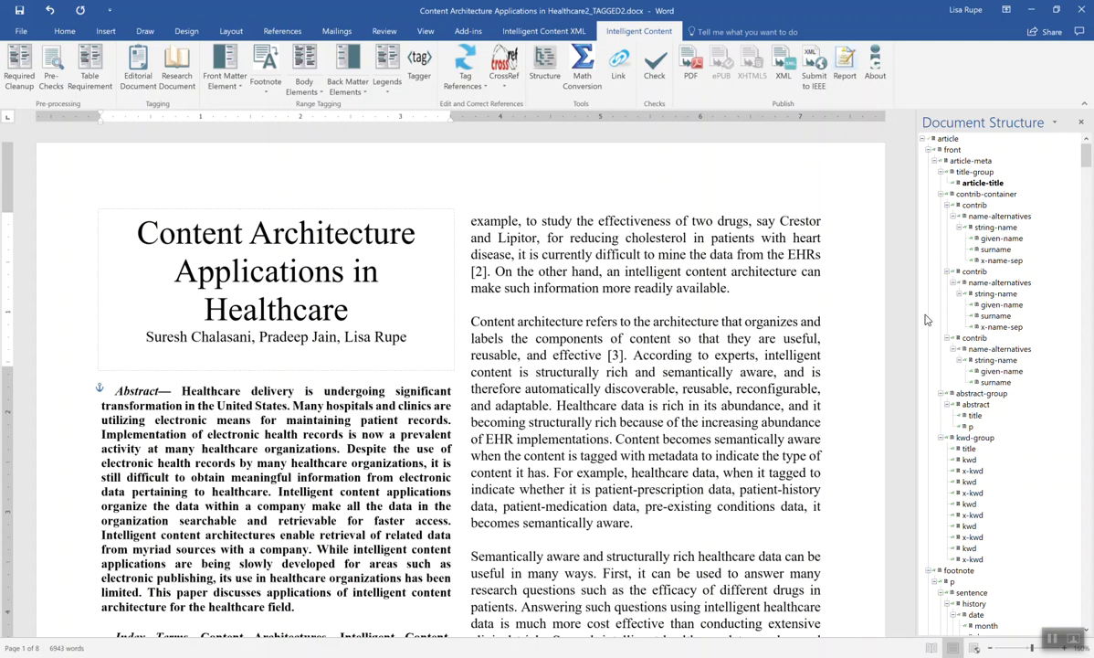
pyautogui.click(984, 184)
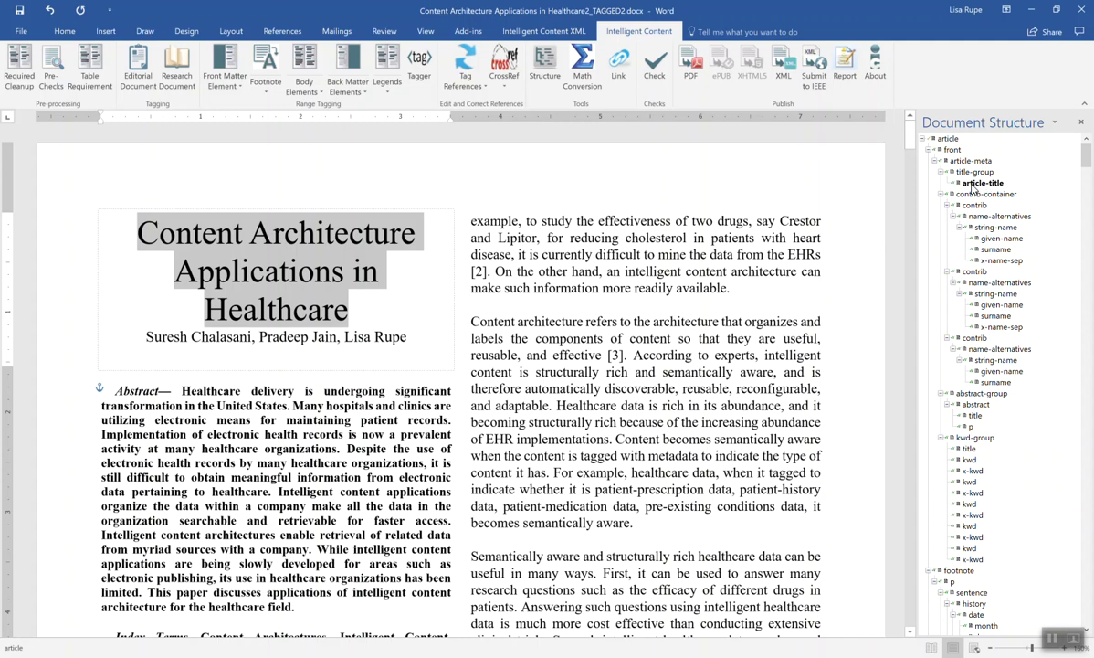
pyautogui.click(997, 384)
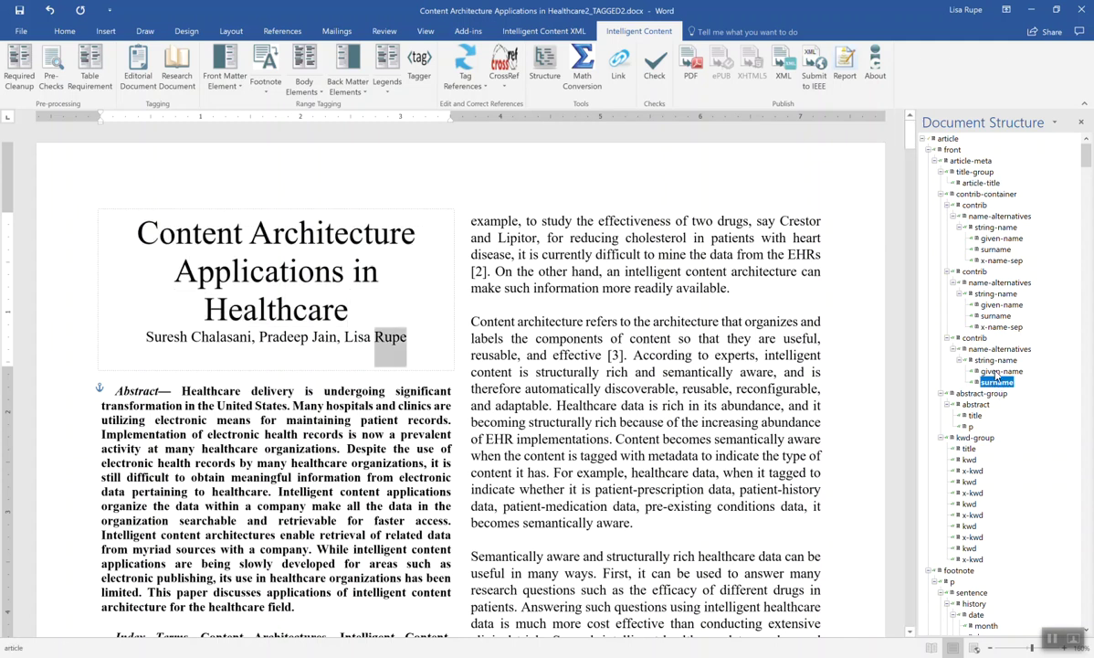
pyautogui.click(999, 372)
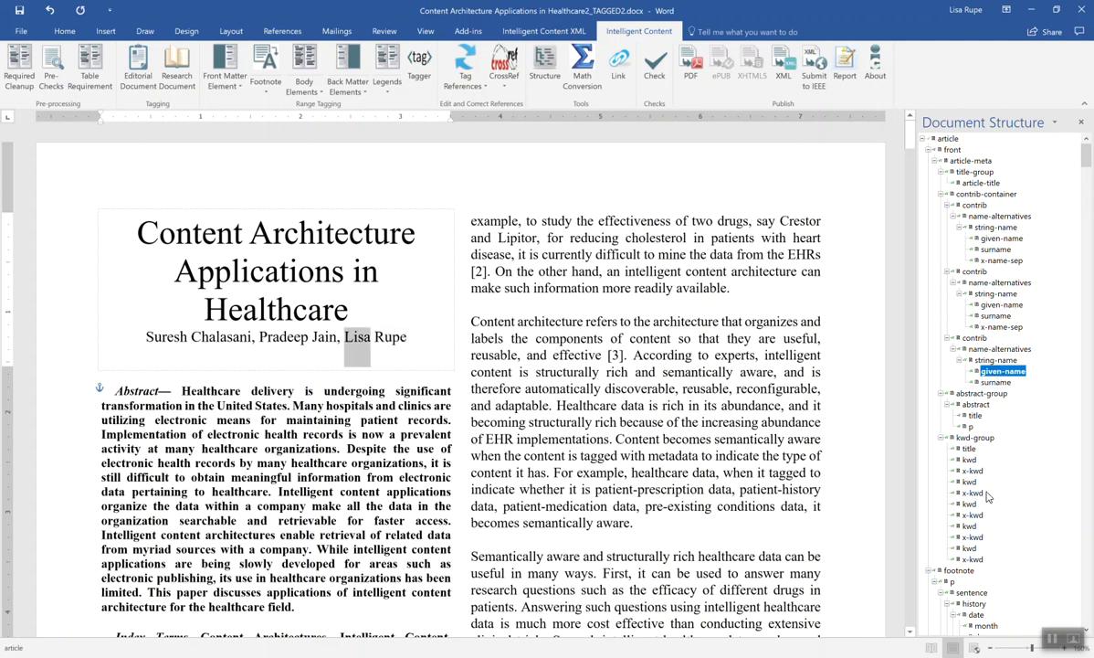
pyautogui.click(964, 571)
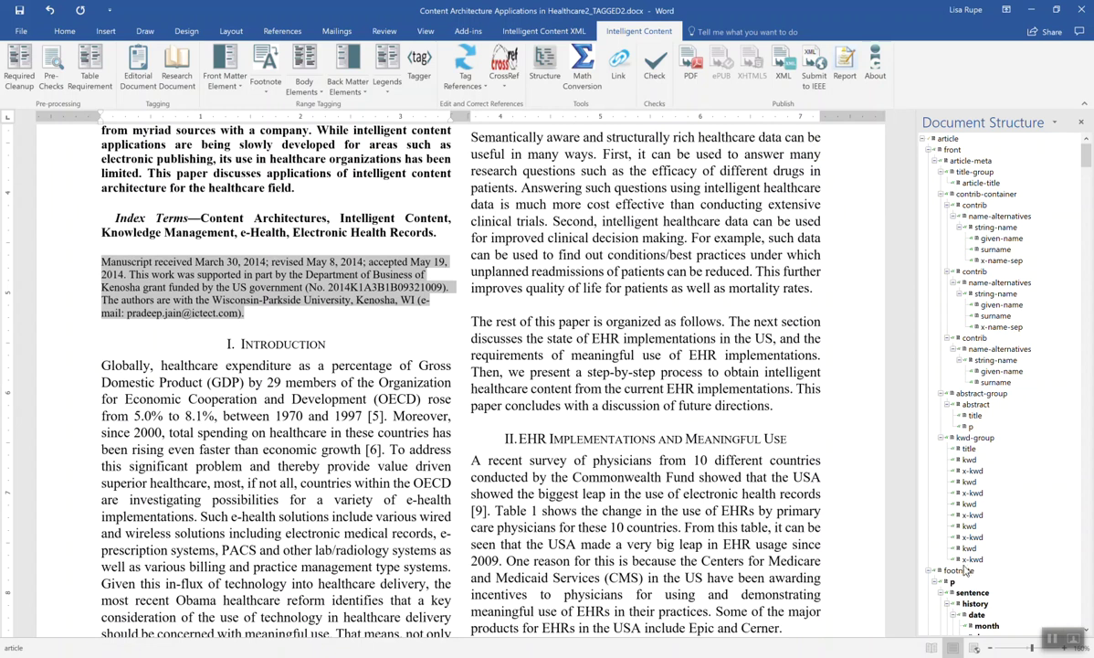
pyautogui.click(1087, 633)
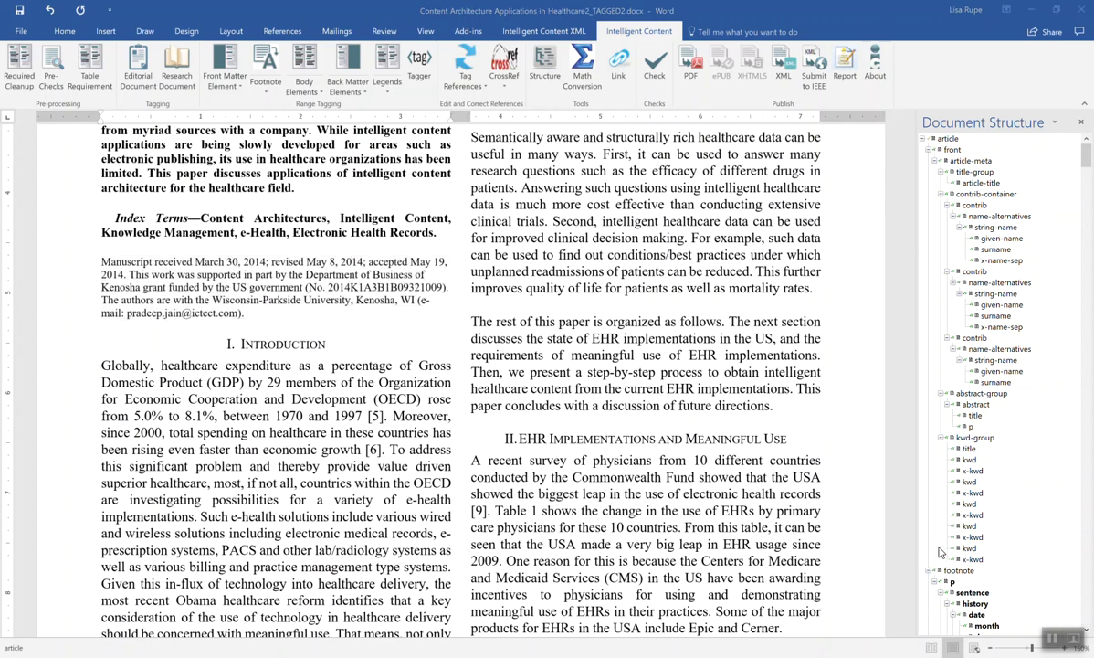
pyautogui.click(279, 340)
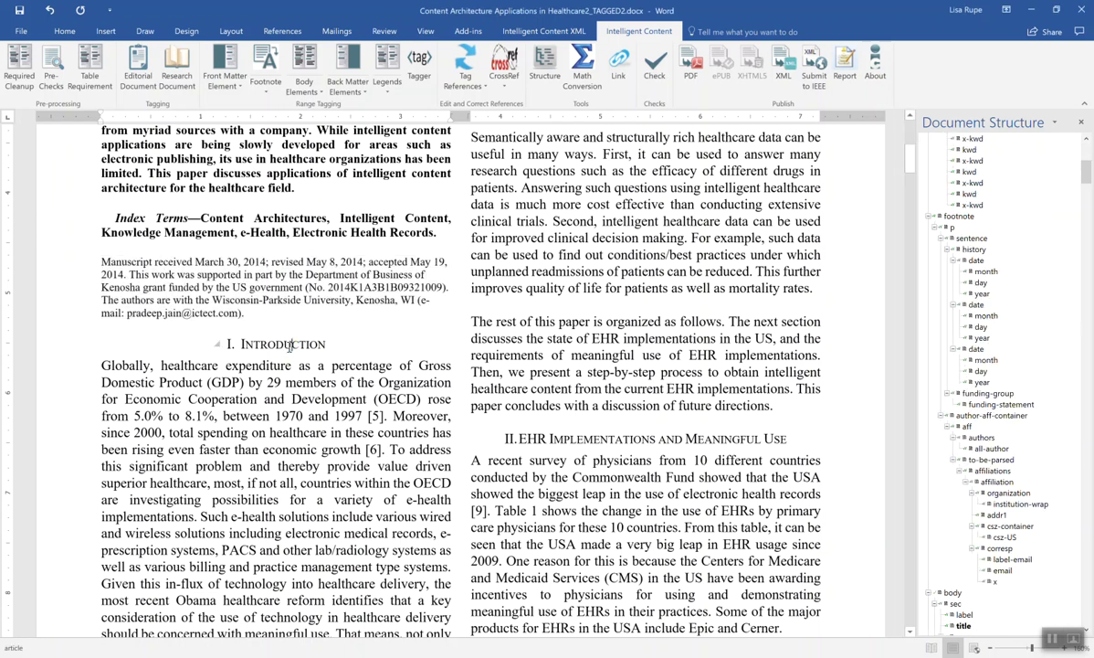
pyautogui.click(229, 344)
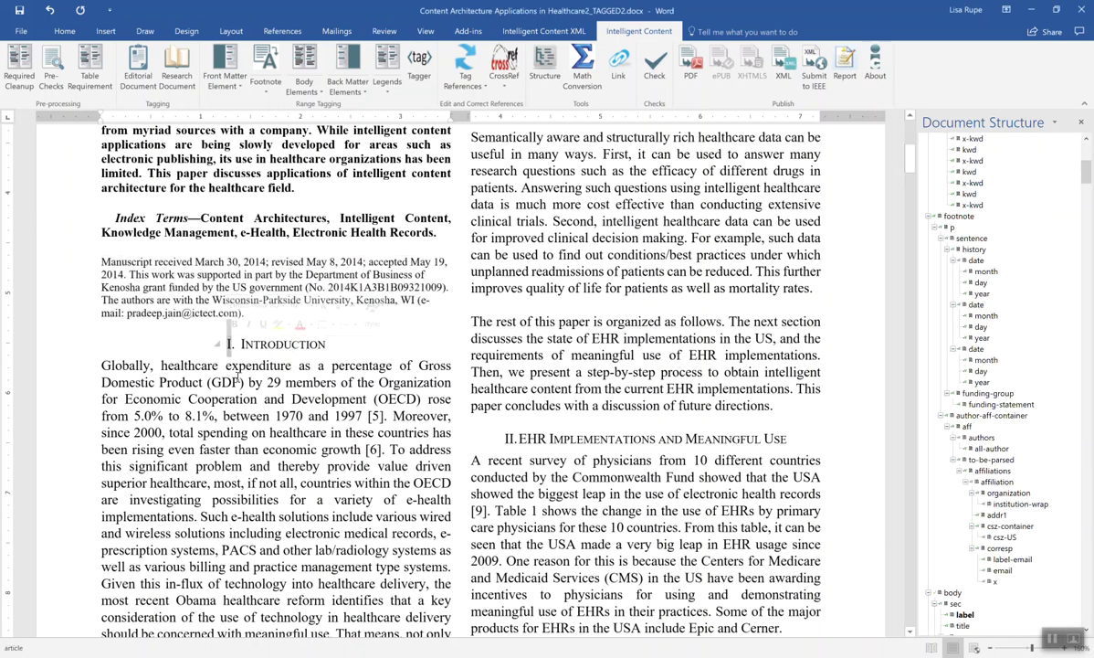
pyautogui.doubleClick(241, 380)
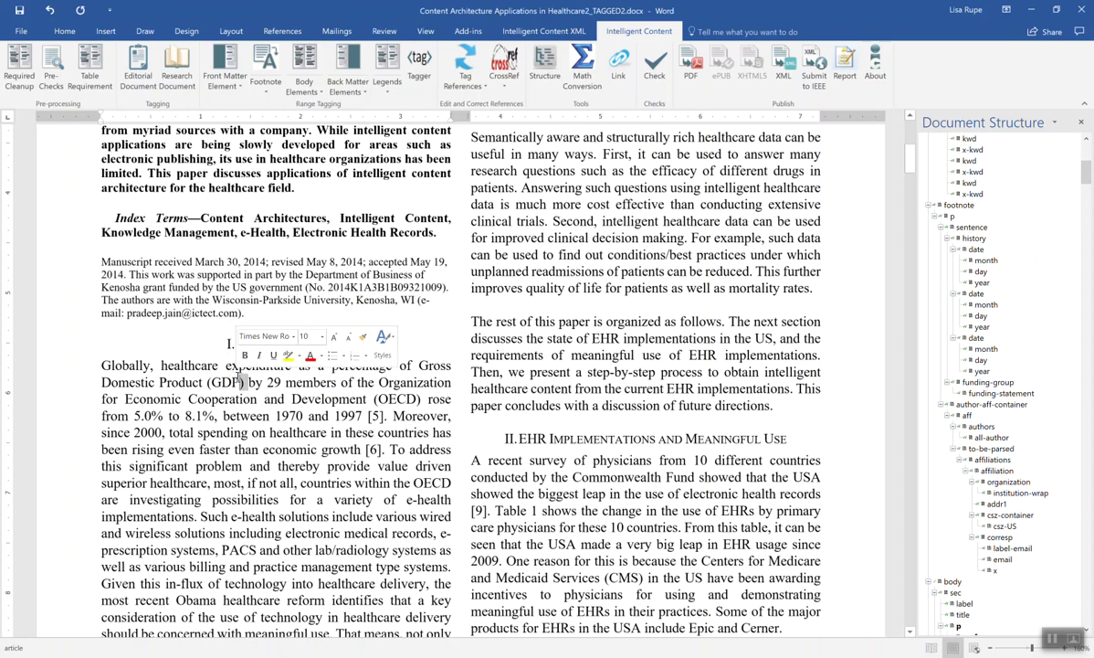
pyautogui.click(912, 632)
pyautogui.scroll(-2, 912, 632)
pyautogui.scroll(-2, 912, 632)
pyautogui.scroll(-2, 912, 632)
pyautogui.scroll(-2, 912, 632)
pyautogui.scroll(-2, 912, 633)
pyautogui.scroll(-2, 912, 632)
pyautogui.scroll(-2, 911, 632)
pyautogui.scroll(-2, 912, 632)
pyautogui.scroll(-2, 912, 632)
pyautogui.scroll(-2, 912, 633)
pyautogui.scroll(-2, 911, 632)
pyautogui.scroll(-2, 912, 632)
pyautogui.scroll(-2, 914, 636)
pyautogui.click(682, 427)
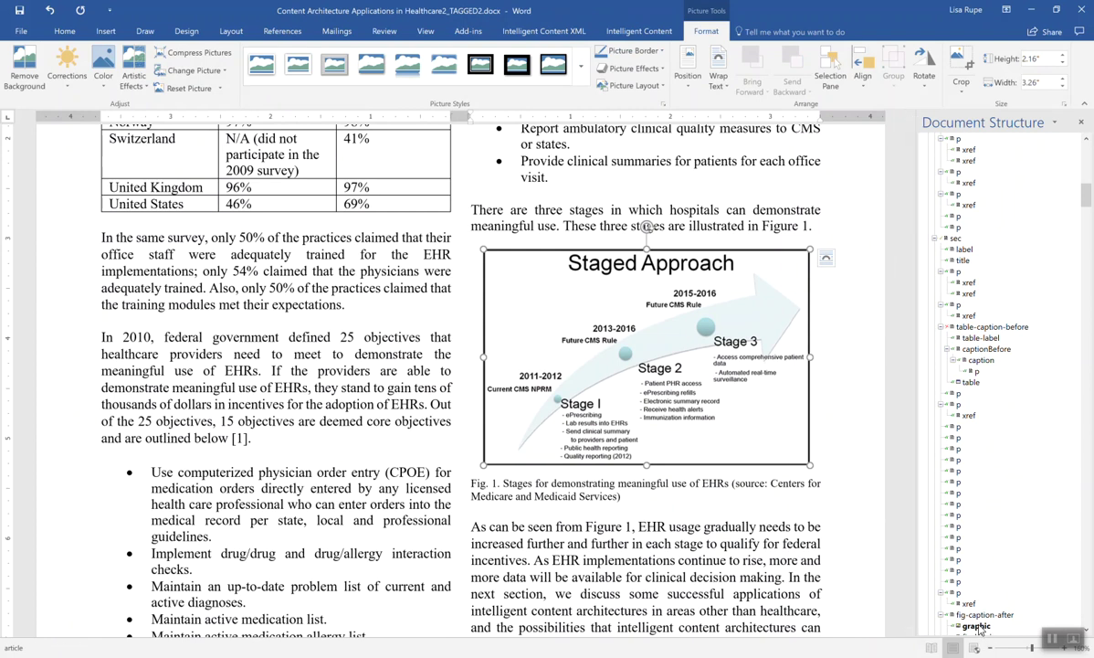
pyautogui.click(1087, 630)
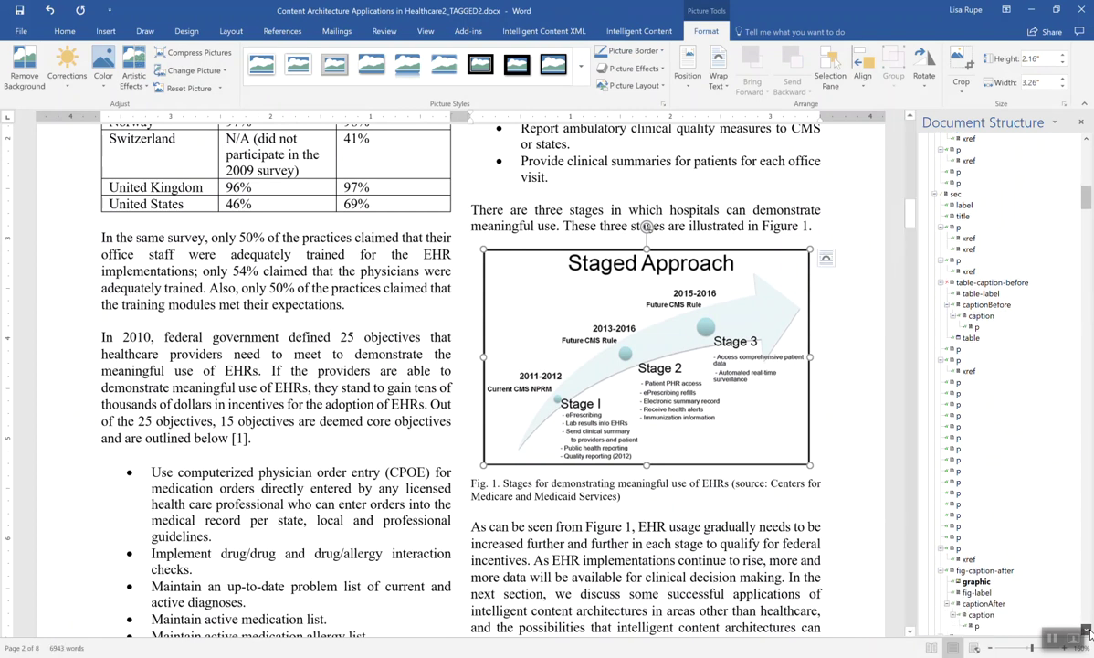
pyautogui.click(978, 592)
pyautogui.click(982, 614)
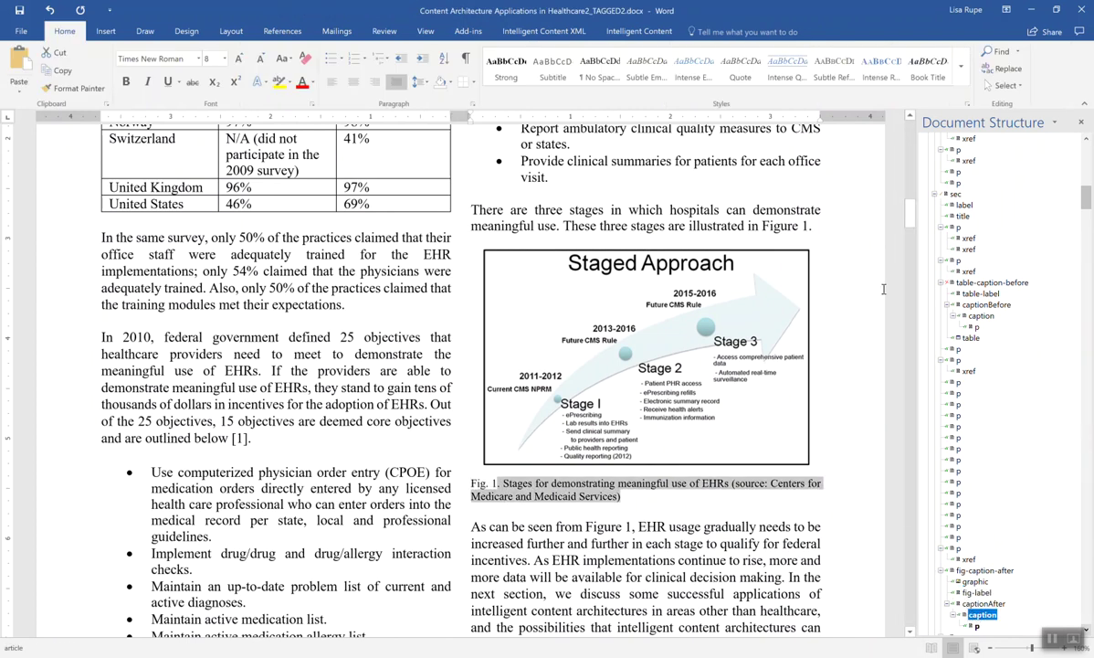
# - Inspect reference [2]'s tagged title, source, volume, issue, pages and year in the tree
pyautogui.moveTo(911, 229); pyautogui.dragTo(906, 584)
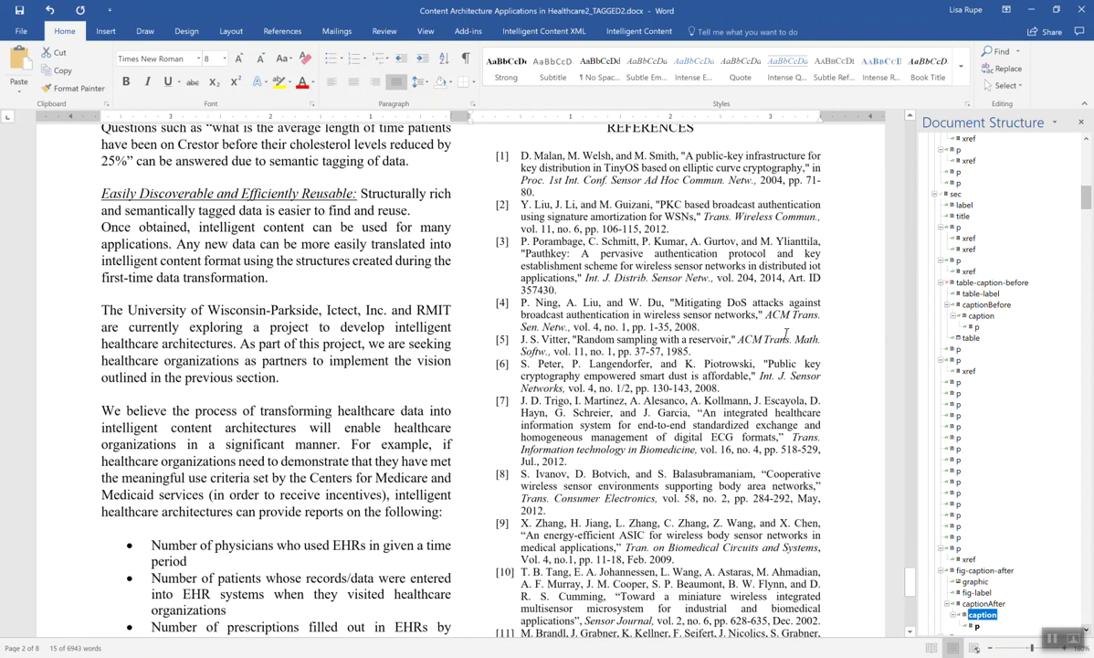
pyautogui.doubleClick(734, 205)
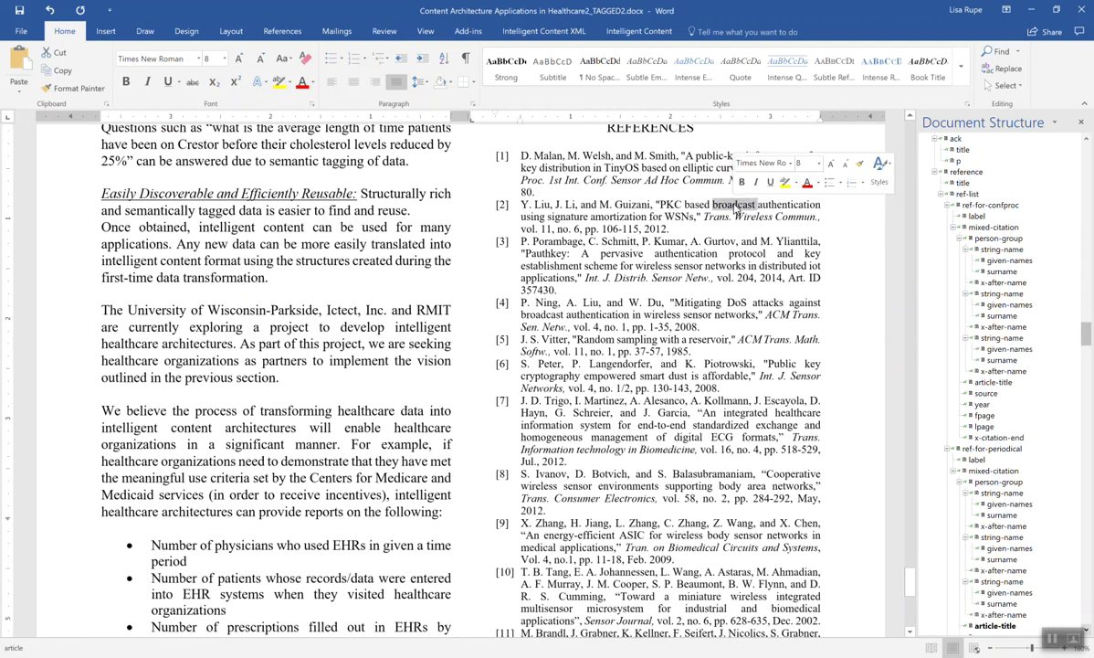
pyautogui.click(991, 626)
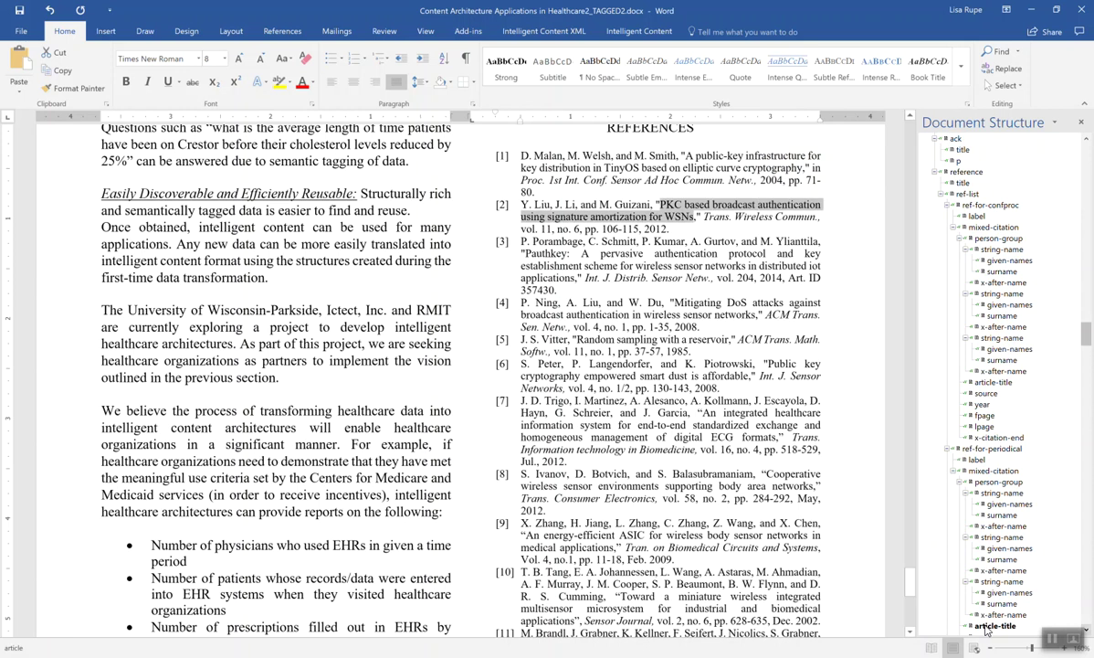
pyautogui.click(1087, 631)
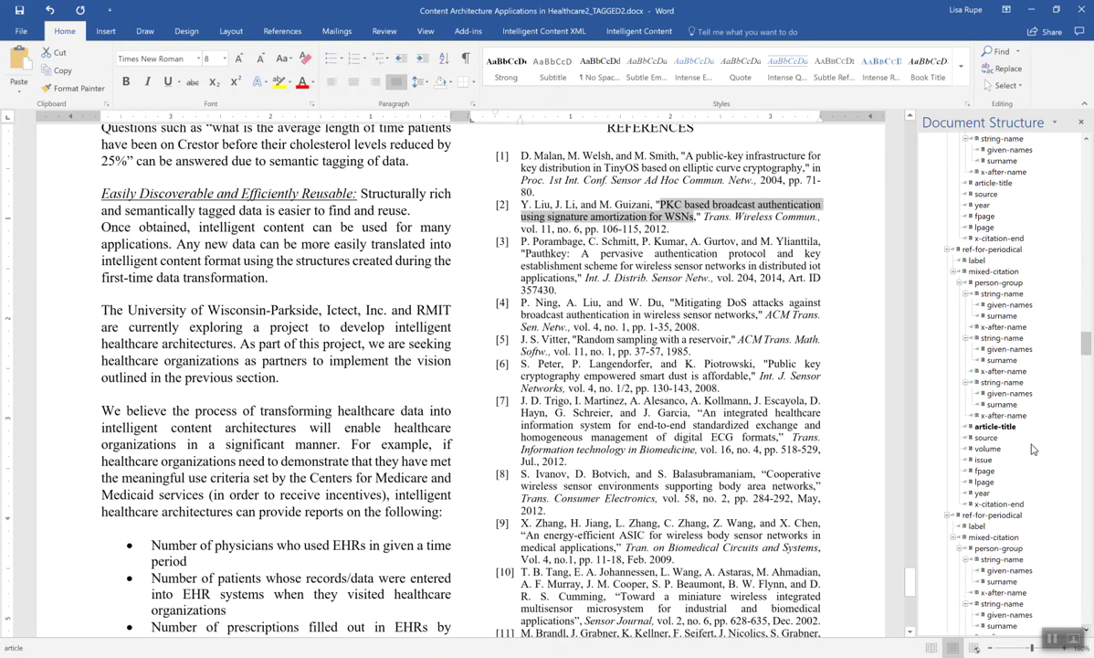
pyautogui.click(987, 437)
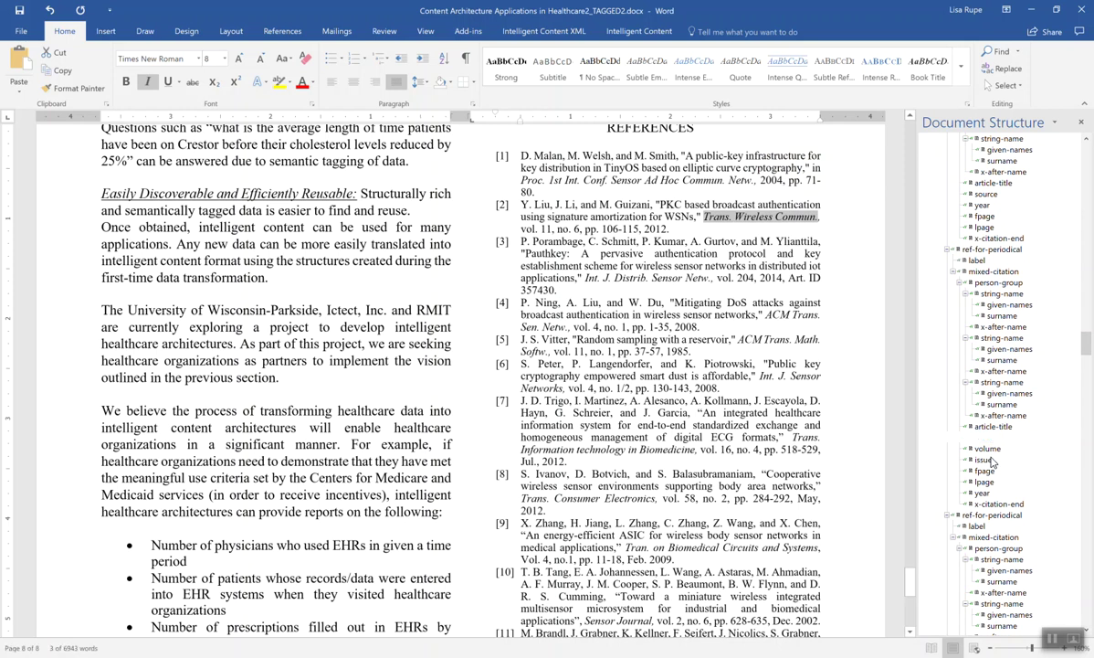
pyautogui.click(991, 460)
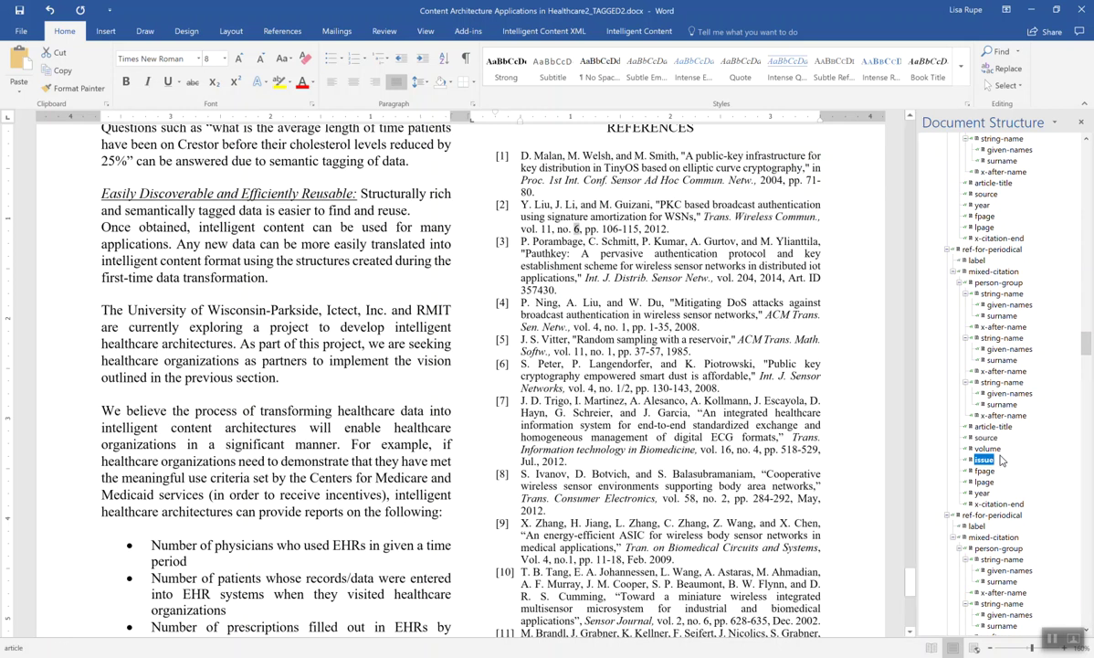
pyautogui.click(992, 450)
pyautogui.click(986, 470)
pyautogui.click(984, 482)
pyautogui.click(984, 493)
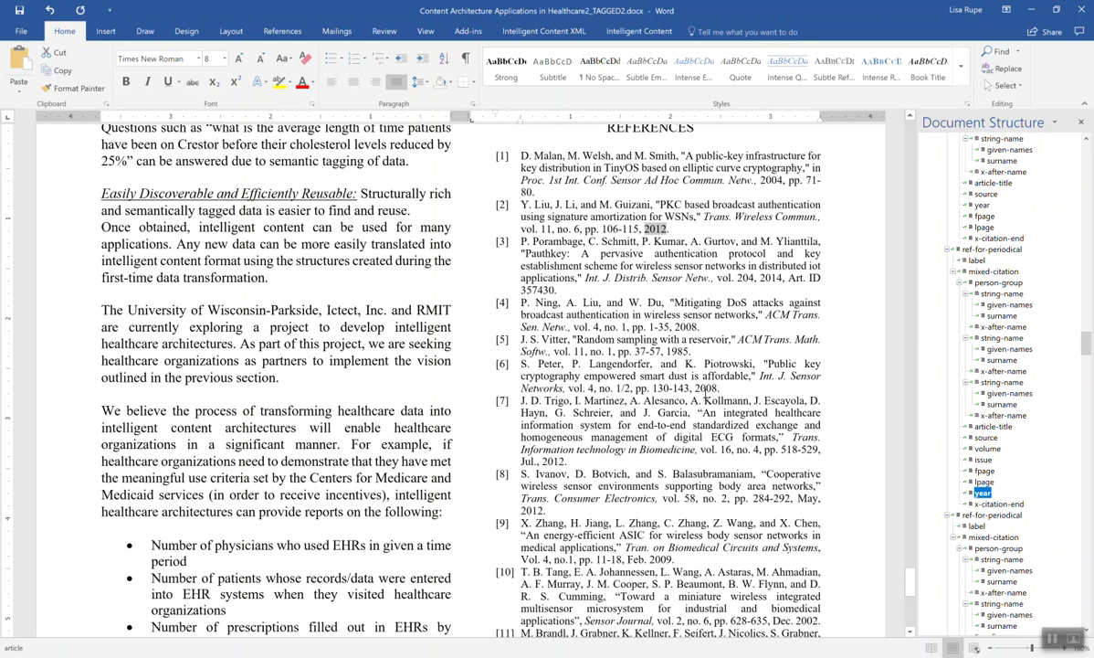
# - Inspect reference [1]'s source tags, select the whole first reference, then show Intelligent Content tools
pyautogui.doubleClick(571, 180)
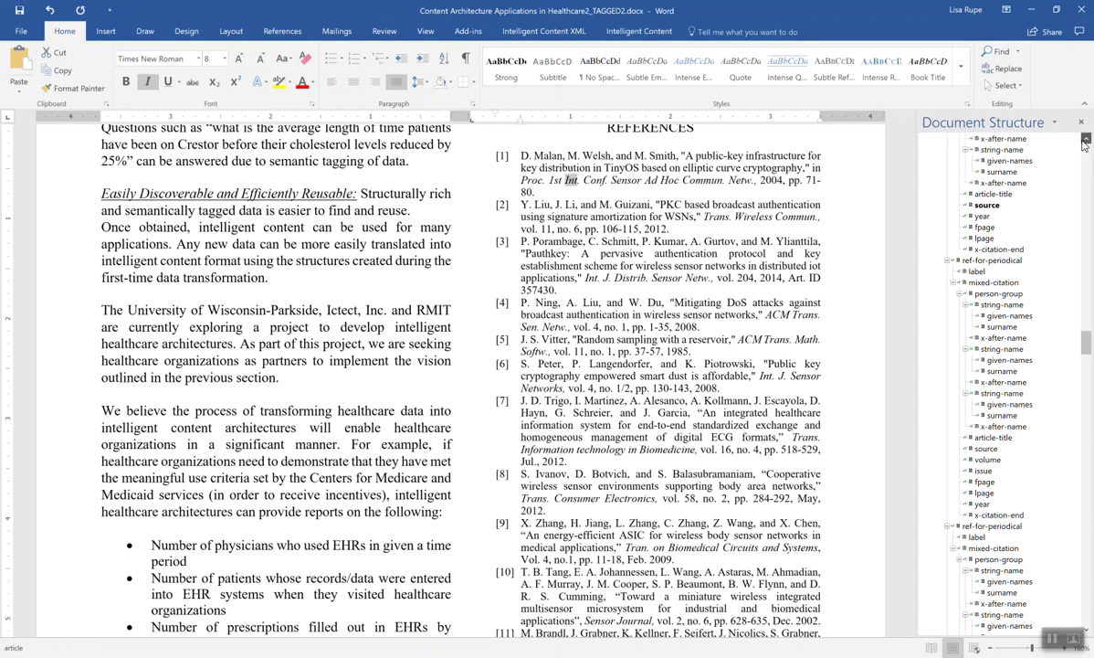
pyautogui.click(1085, 139)
pyautogui.click(1085, 139)
pyautogui.click(990, 171)
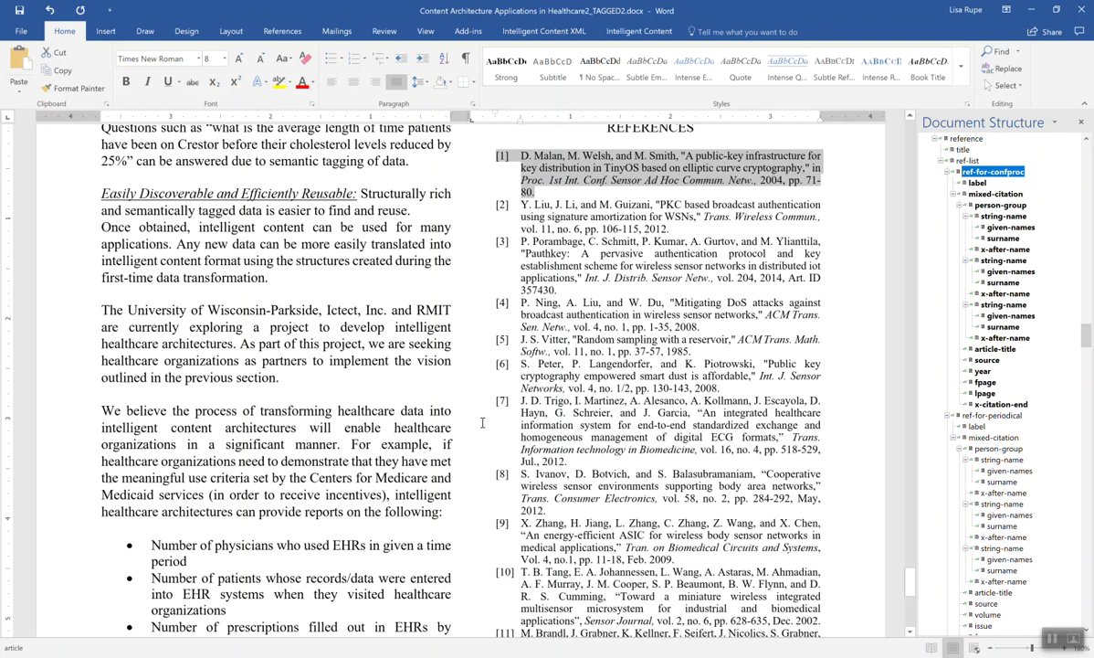
pyautogui.click(640, 31)
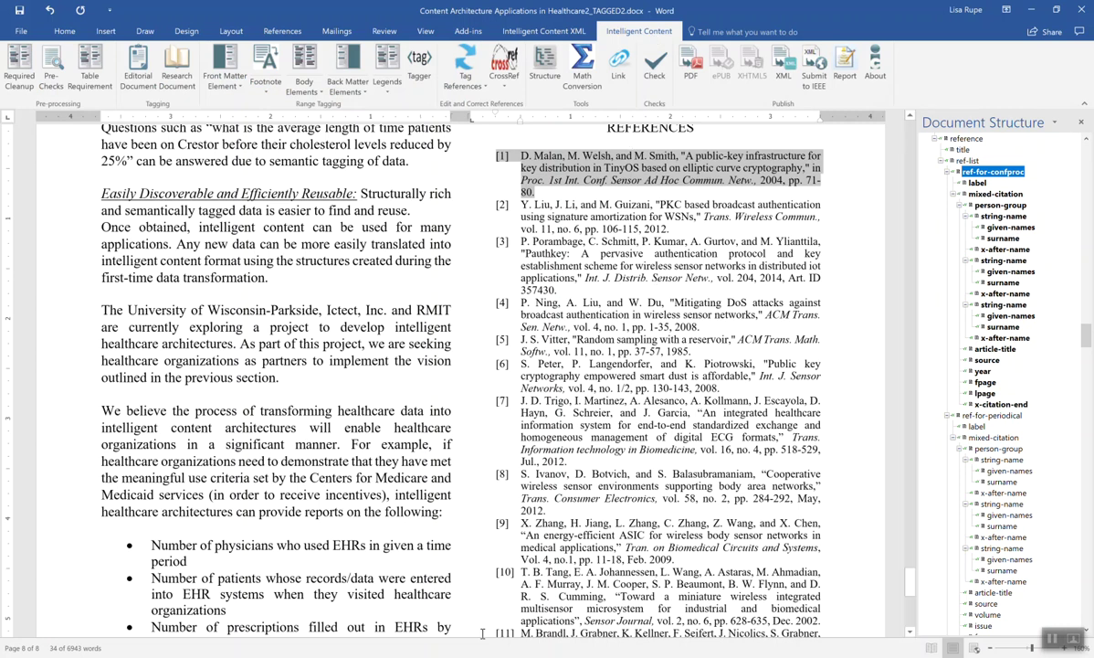
# - Switch to Healthcare2.xml in Notepad++ and scroll down to its JATS mixed-citation references
pyautogui.hotkey('alt', 'Tab')
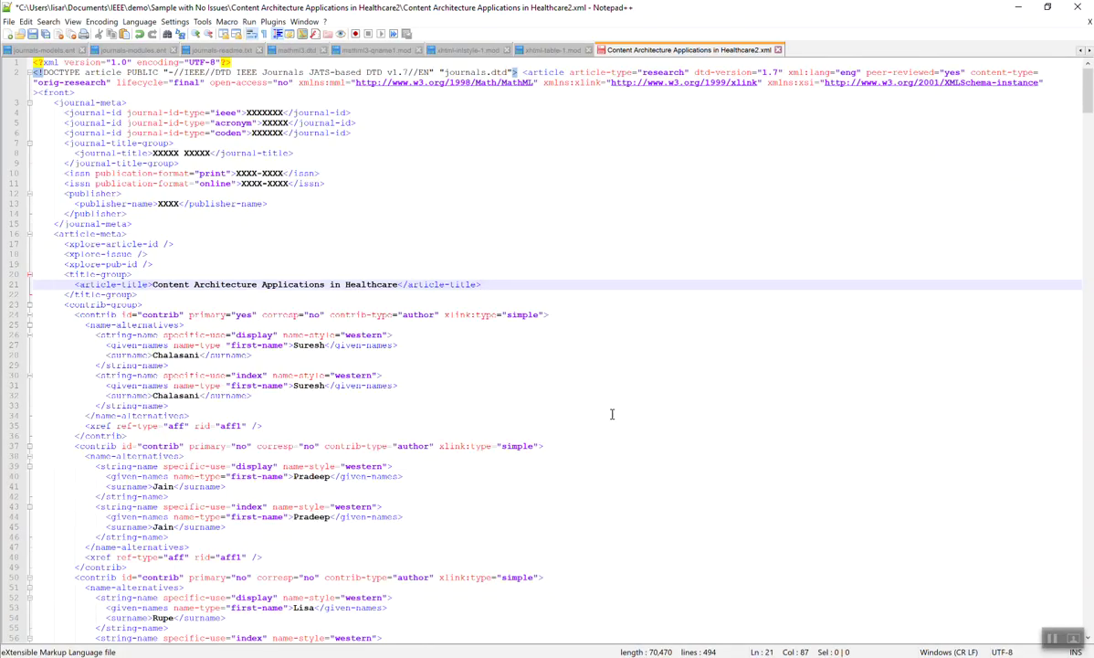
pyautogui.scroll(-2, 616, 417)
pyautogui.scroll(-3, 616, 418)
pyautogui.scroll(-2, 704, 519)
pyautogui.scroll(-3, 703, 519)
pyautogui.scroll(-2, 648, 511)
pyautogui.scroll(-3, 643, 501)
pyautogui.scroll(-3, 223, 335)
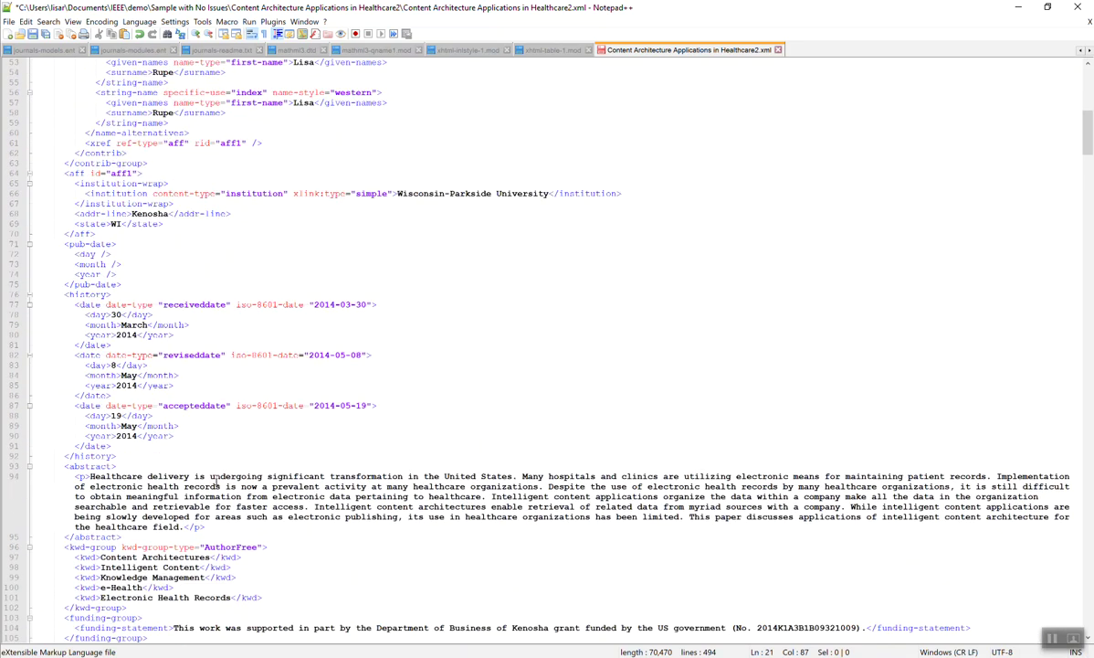
pyautogui.scroll(-3, 216, 482)
pyautogui.scroll(-2, 226, 450)
pyautogui.scroll(-2, 298, 439)
pyautogui.scroll(-2, 298, 439)
pyautogui.scroll(-2, 298, 439)
pyautogui.scroll(-1, 298, 439)
pyautogui.scroll(-2, 298, 440)
pyautogui.scroll(-3, 298, 439)
pyautogui.scroll(-3, 298, 441)
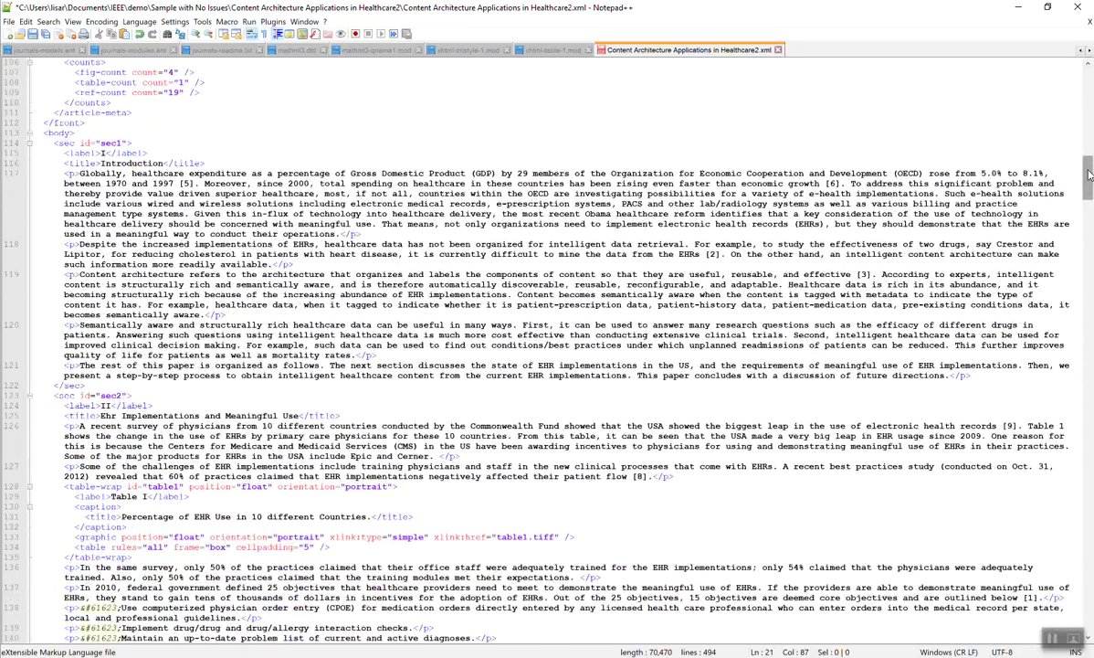
pyautogui.moveTo(1089, 173); pyautogui.dragTo(1062, 471)
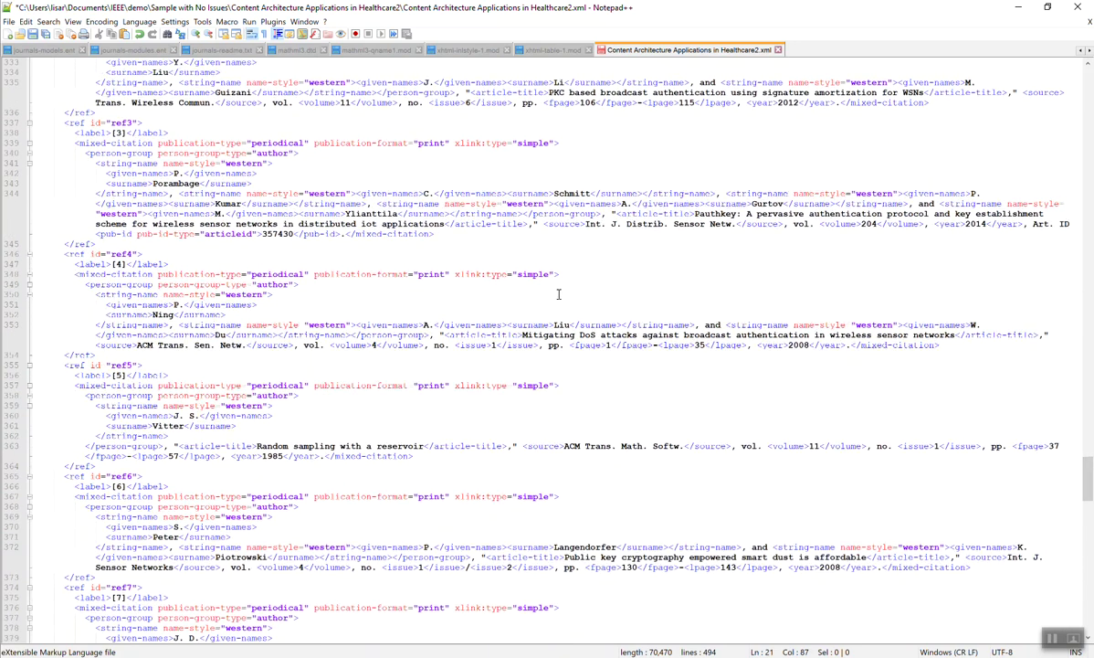